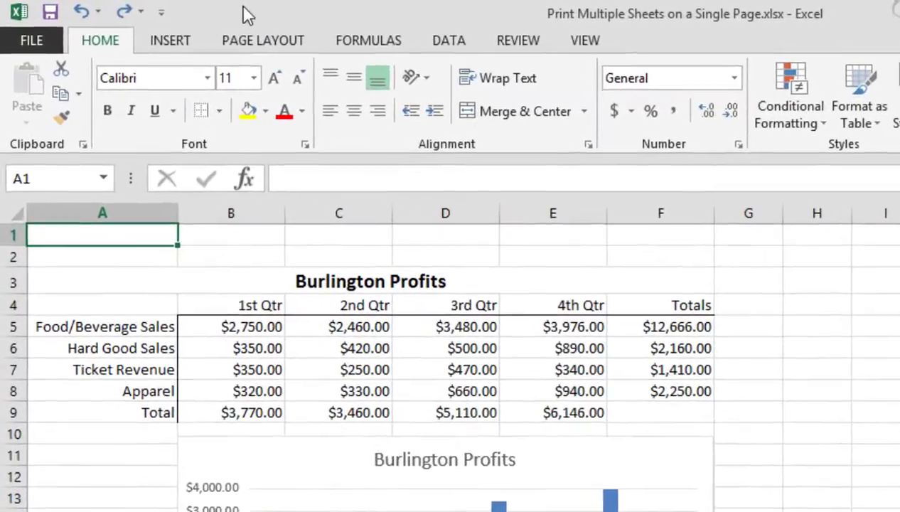
Add the Camera command, from the commands not in the ribbon, to the Quick Access Toolbar for all documents.
click(161, 16)
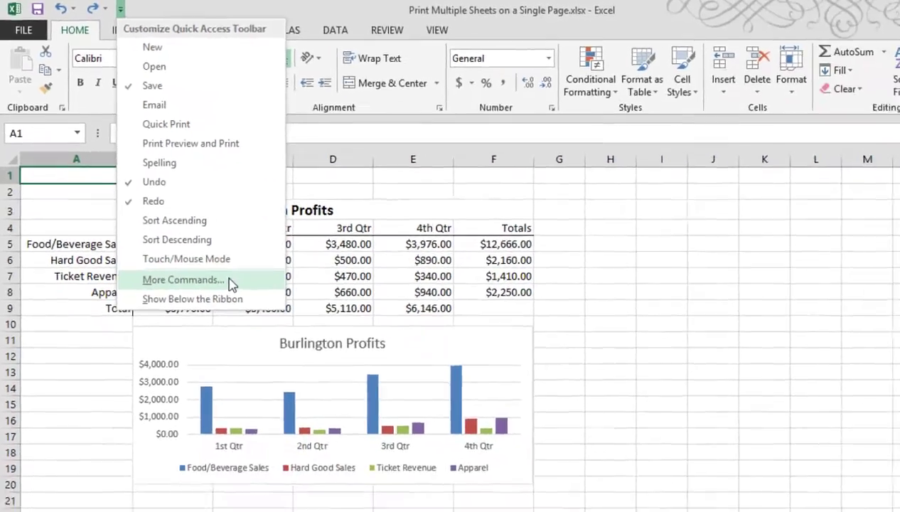
click(298, 375)
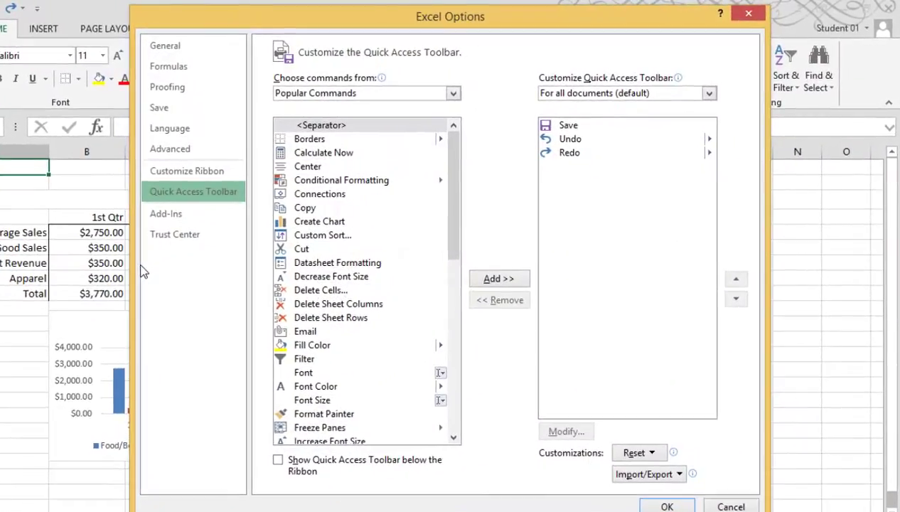
click(452, 93)
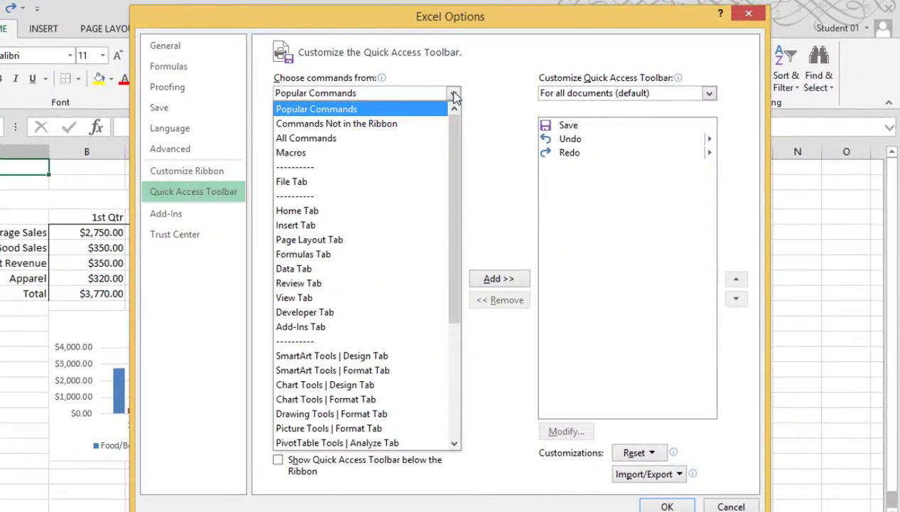
click(427, 123)
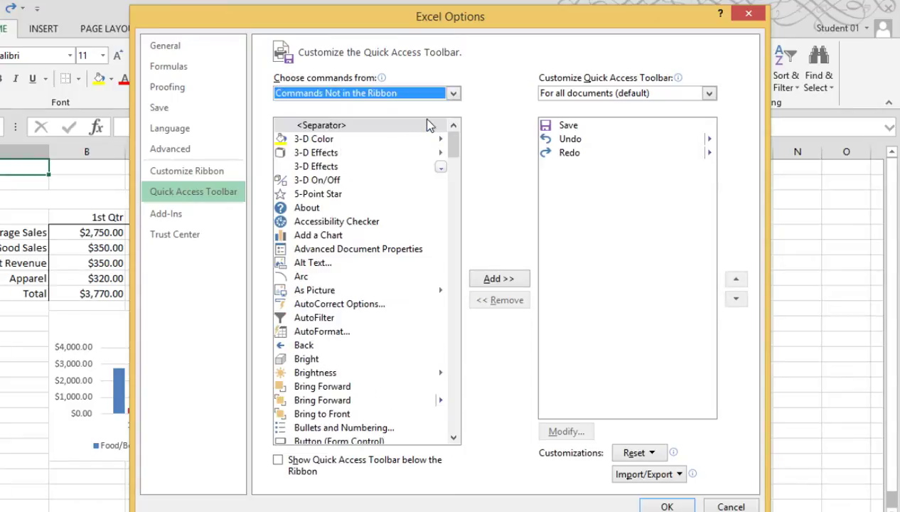
click(458, 240)
click(326, 171)
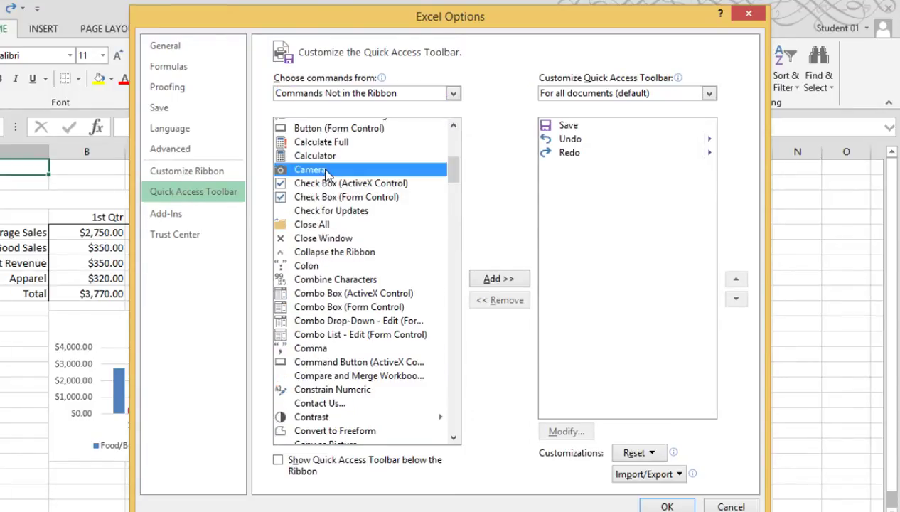
click(489, 279)
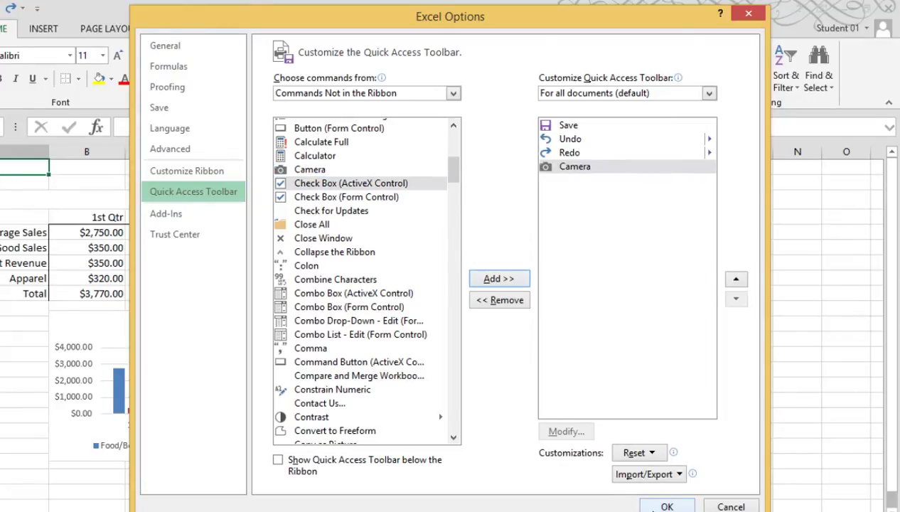
click(667, 506)
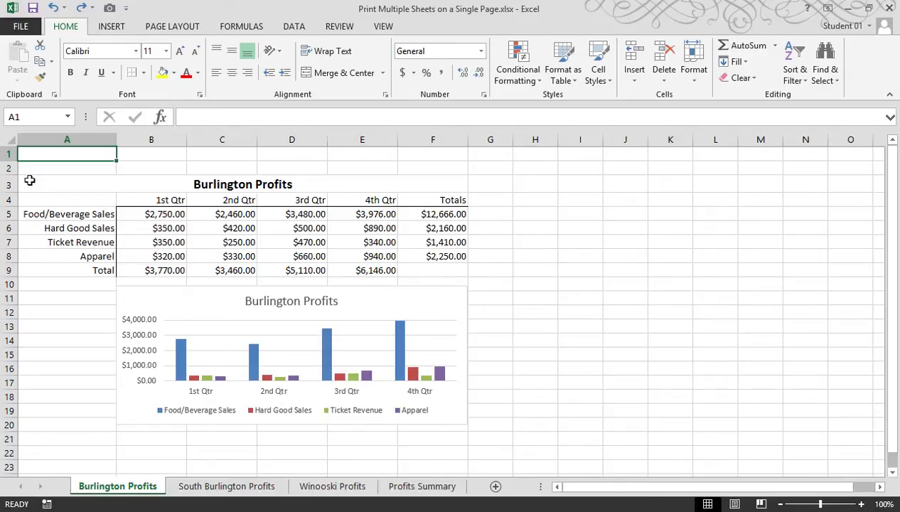
Capture the Burlington Profits table A3:F9 with the Camera and place the linked picture below the totals on the Profits Summary sheet.
drag(30, 181, 434, 272)
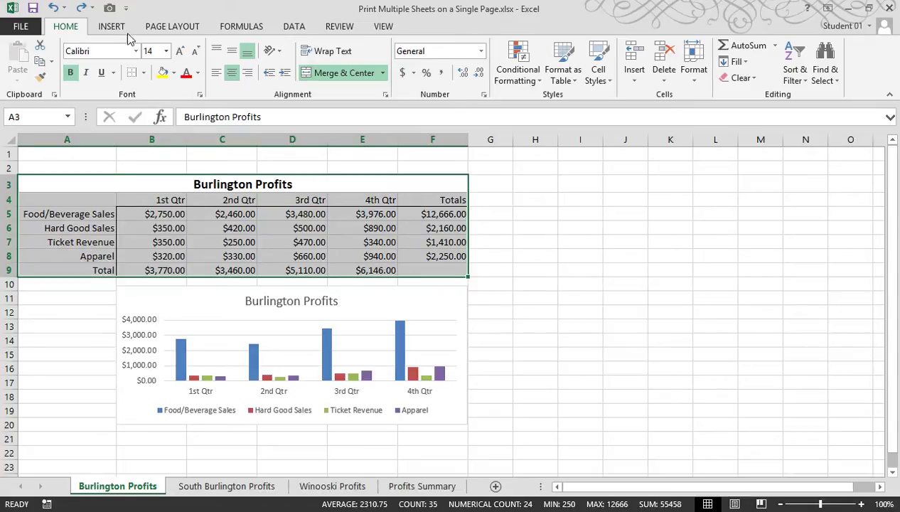
click(109, 9)
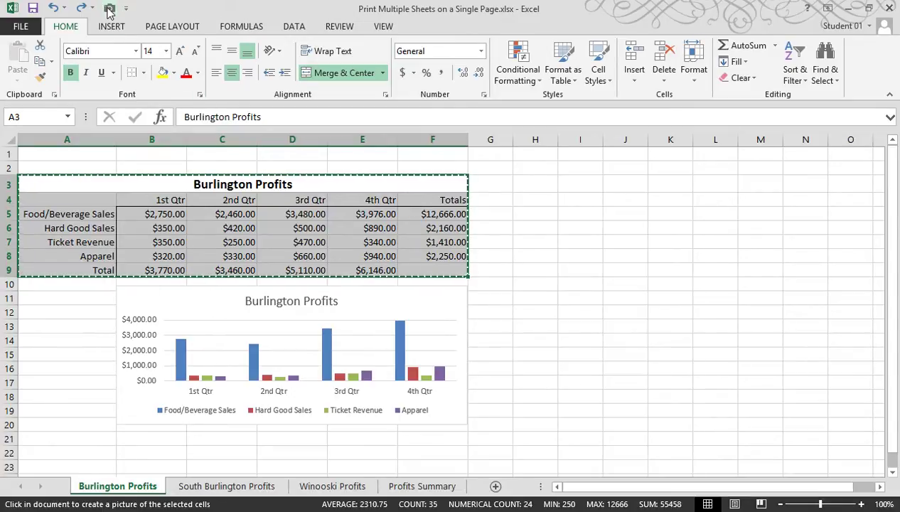
click(408, 489)
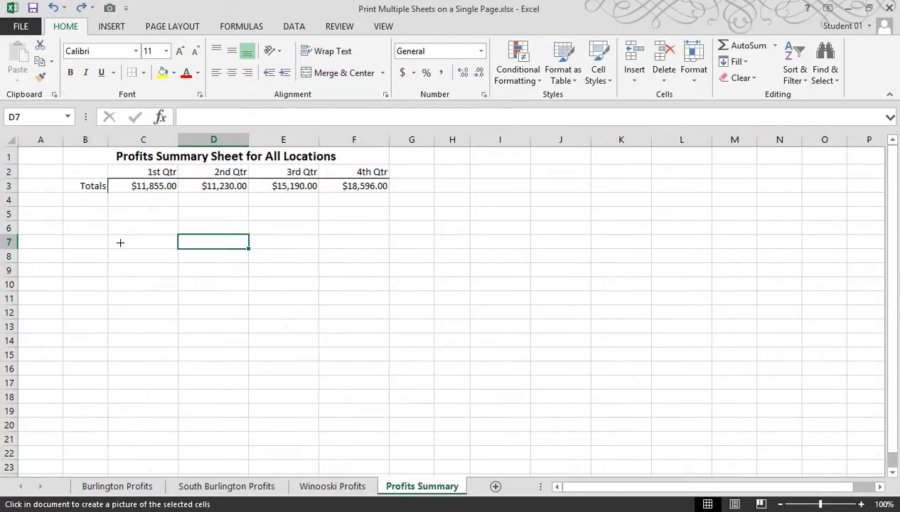
click(36, 213)
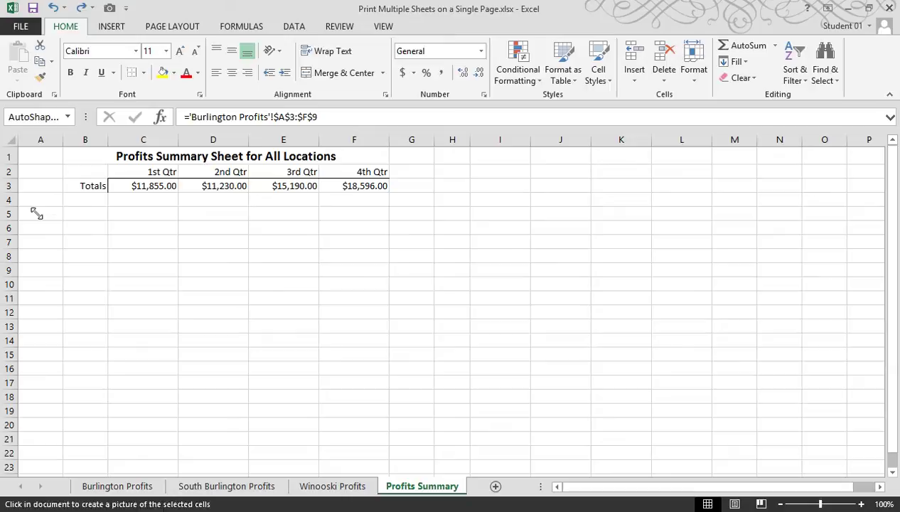
mouse_move(36, 213)
mouse_down()
mouse_move(14, 218)
mouse_move(22, 216)
mouse_up()
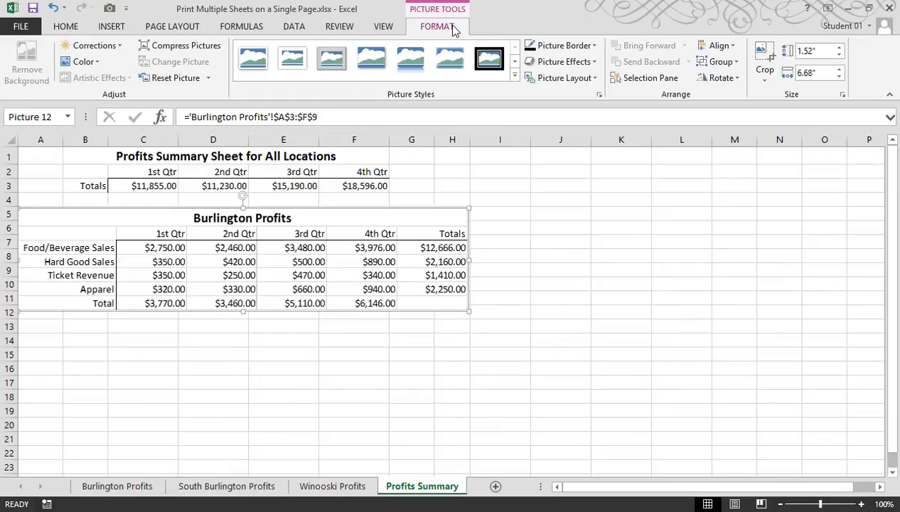
click(412, 57)
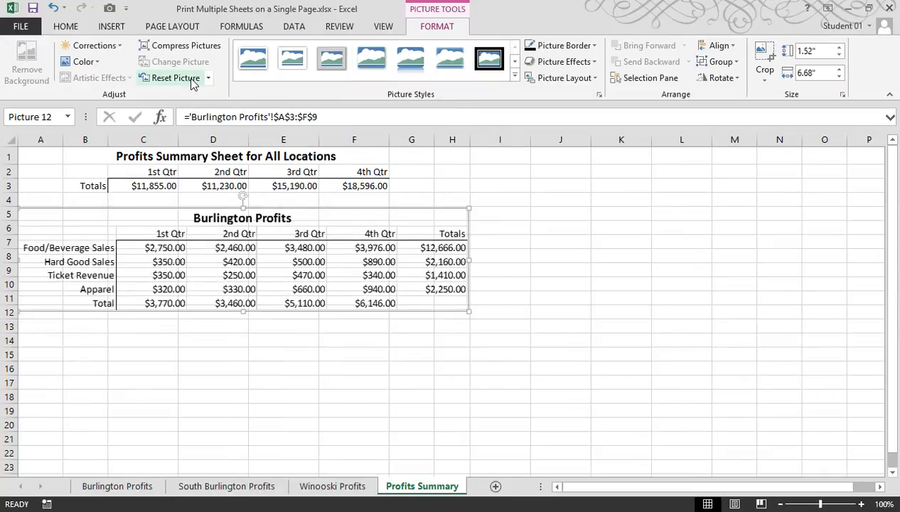
Capture A3:F9 on the South Burlington Profits sheet with the Camera and place it below the Burlington picture on Profits Summary.
click(248, 487)
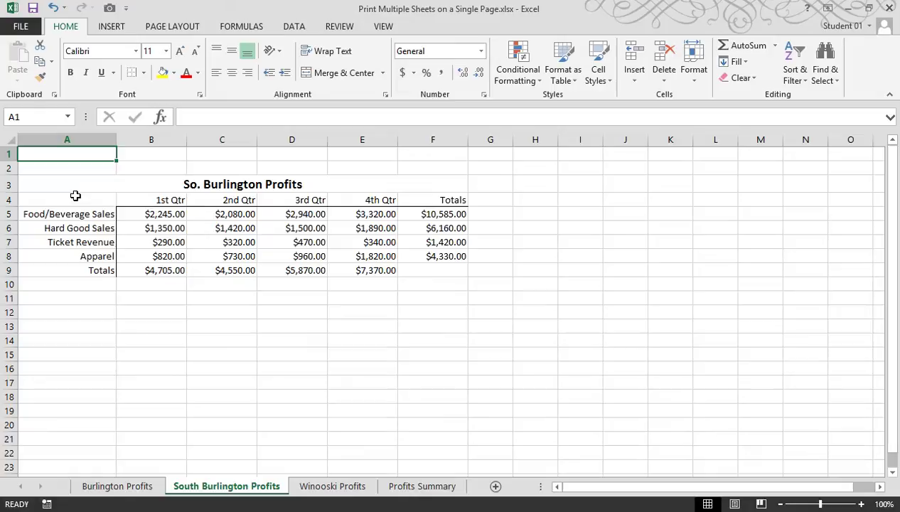
click(64, 182)
drag(80, 195, 255, 273)
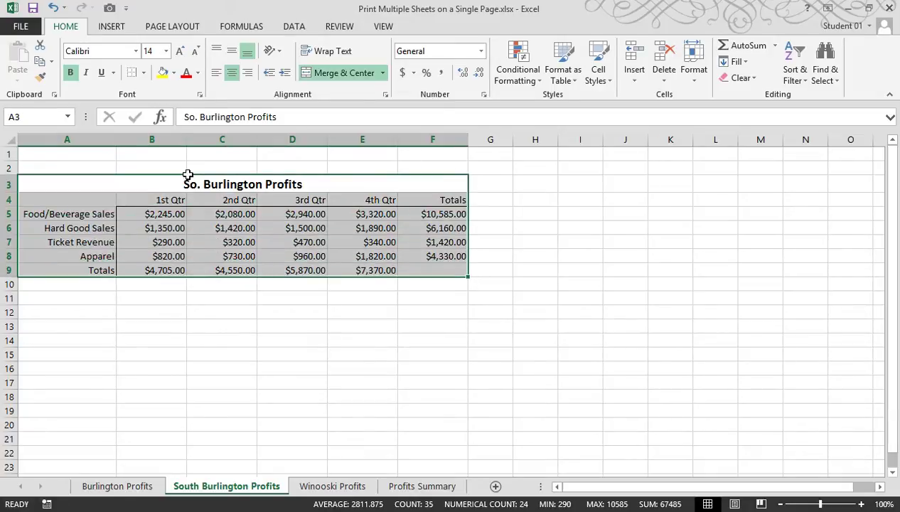
click(108, 8)
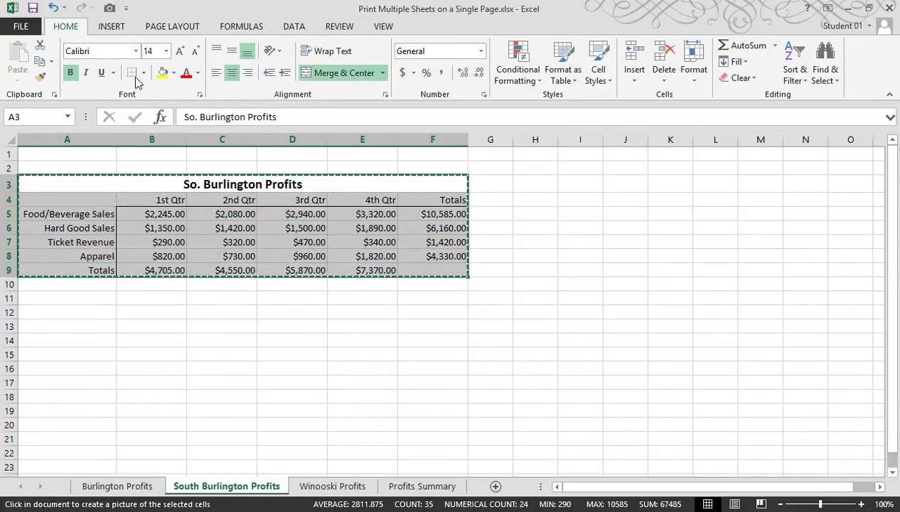
click(402, 486)
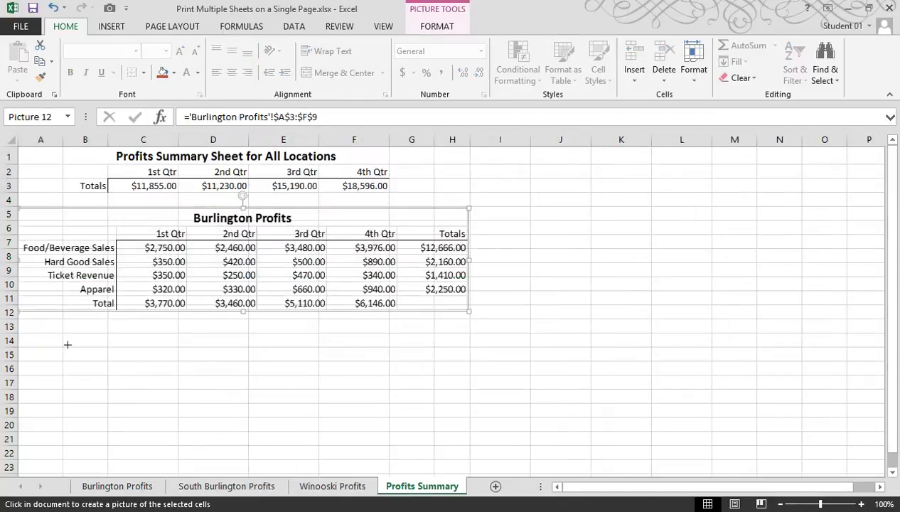
click(31, 329)
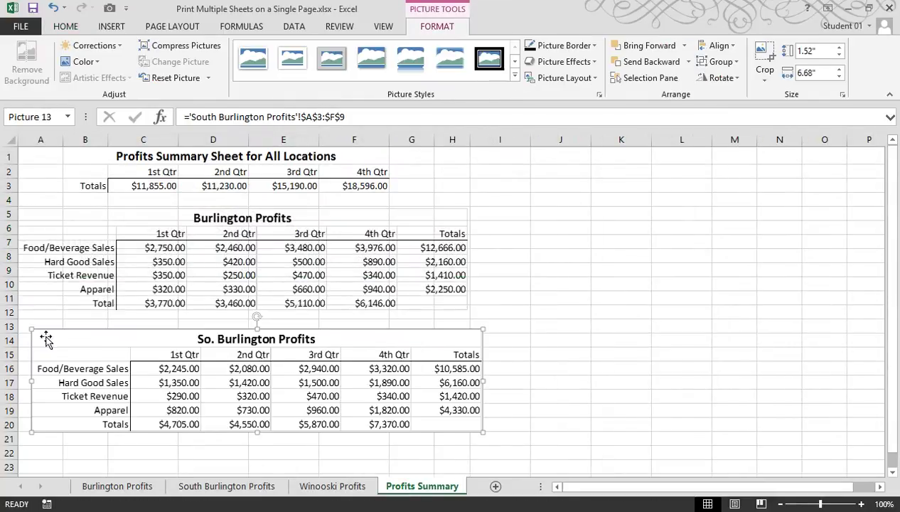
Capture A3:F9 on the Winooski Profits sheet with the Camera and place it below the South Burlington picture on Profits Summary.
key(ctrl+Page_Up)
click(109, 8)
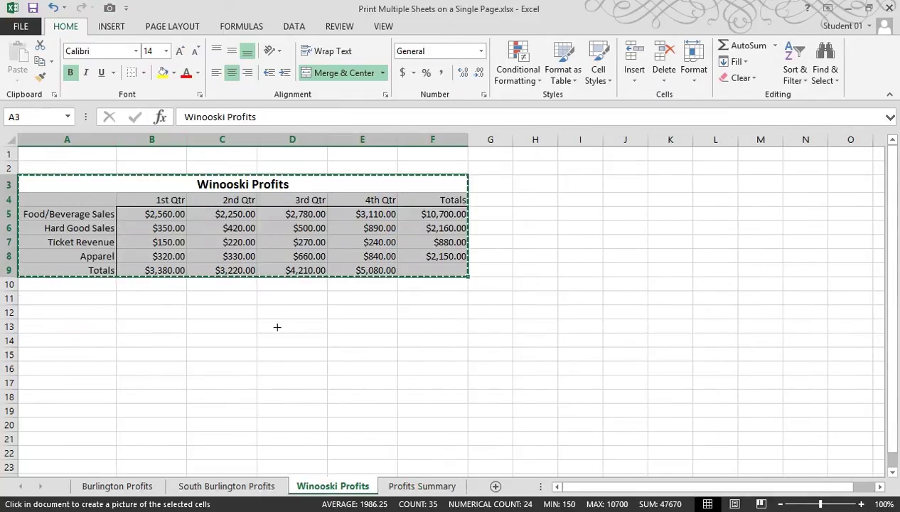
click(393, 489)
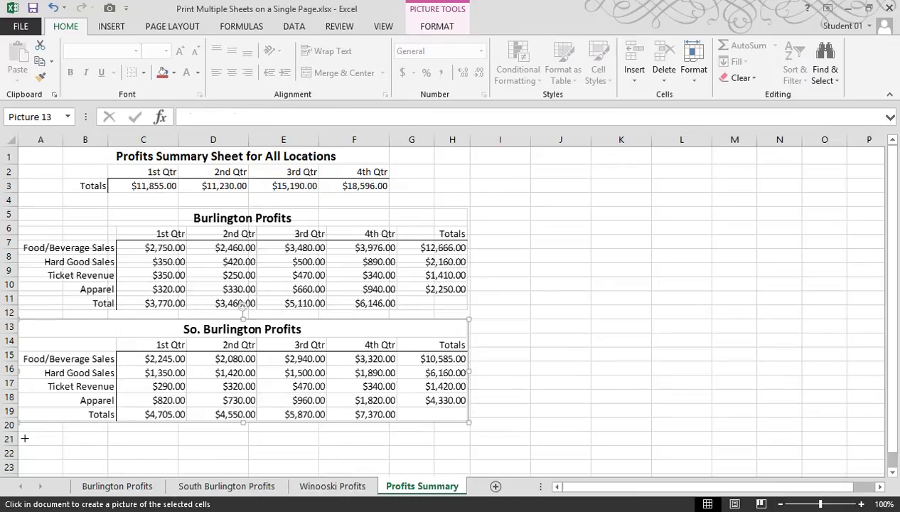
click(32, 439)
Zoom the Profits Summary sheet out to 70% and check its page layout in the print preview.
click(794, 504)
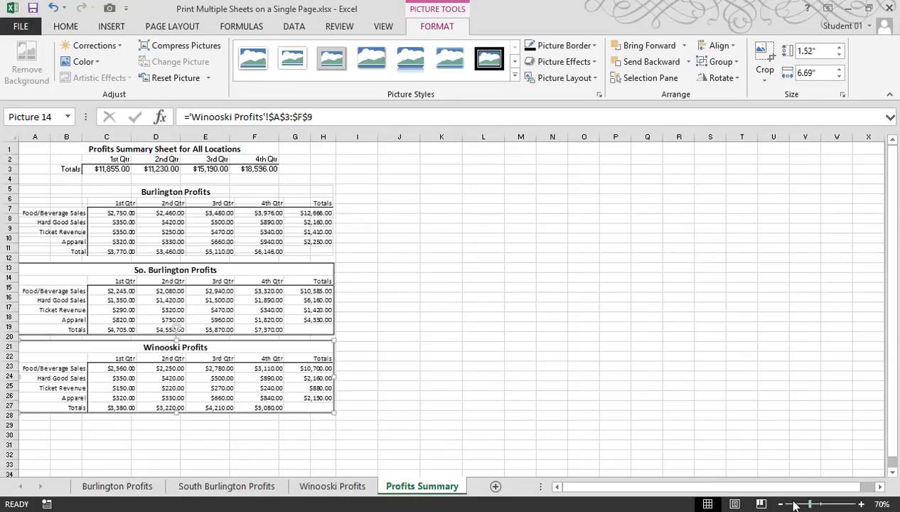
key(ctrl+p)
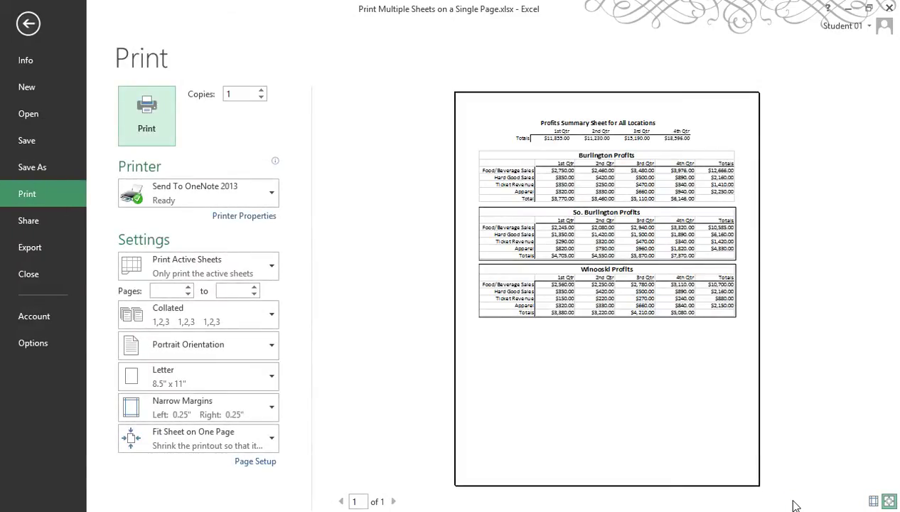
key(Escape)
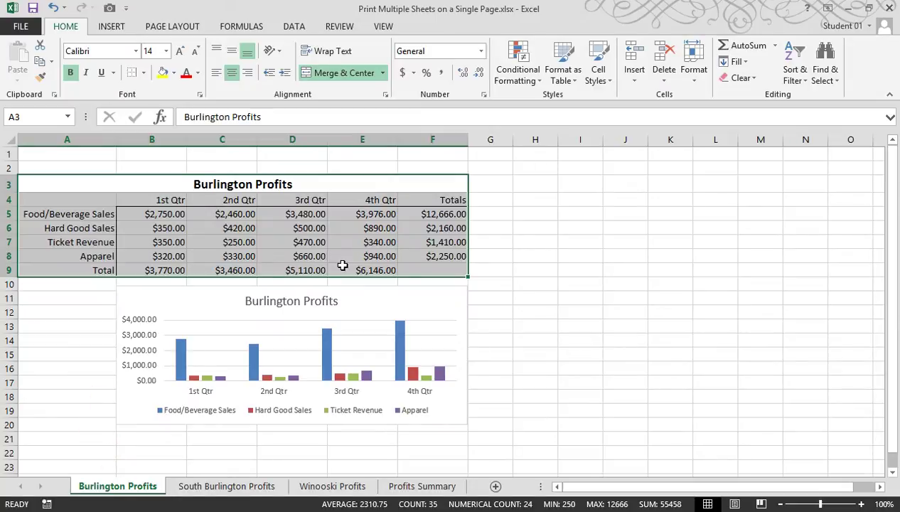
Set Burlington's 1st Qtr Food/Beverage Sales in B5 to 3000 and check the linked picture on Profits Summary.
click(182, 214)
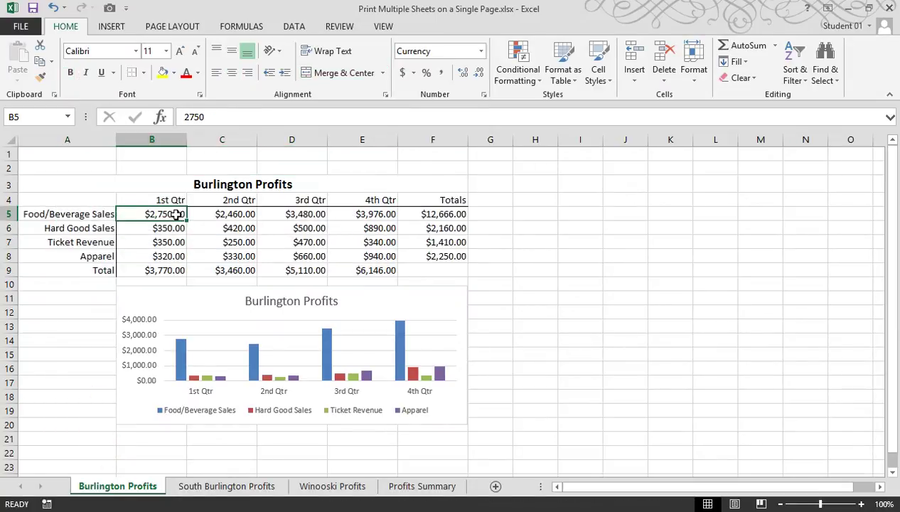
text(3000)
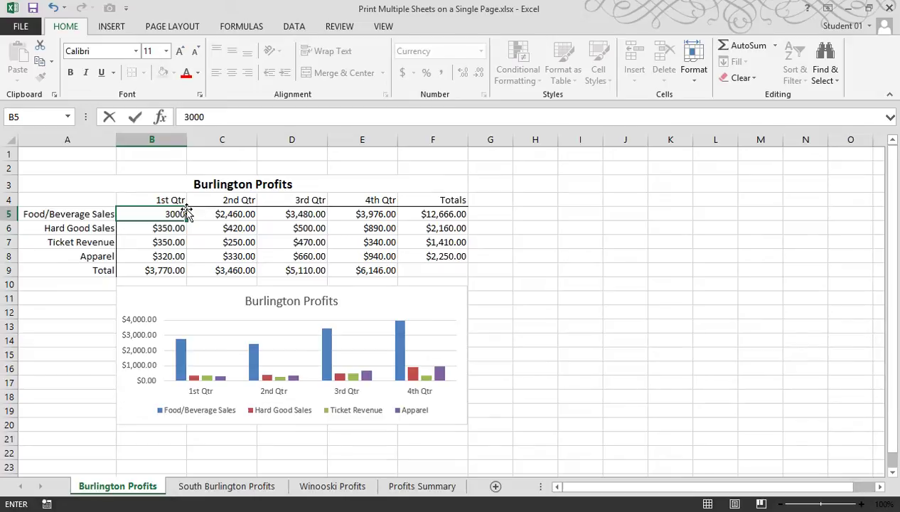
key(ctrl+Return)
key(Return)
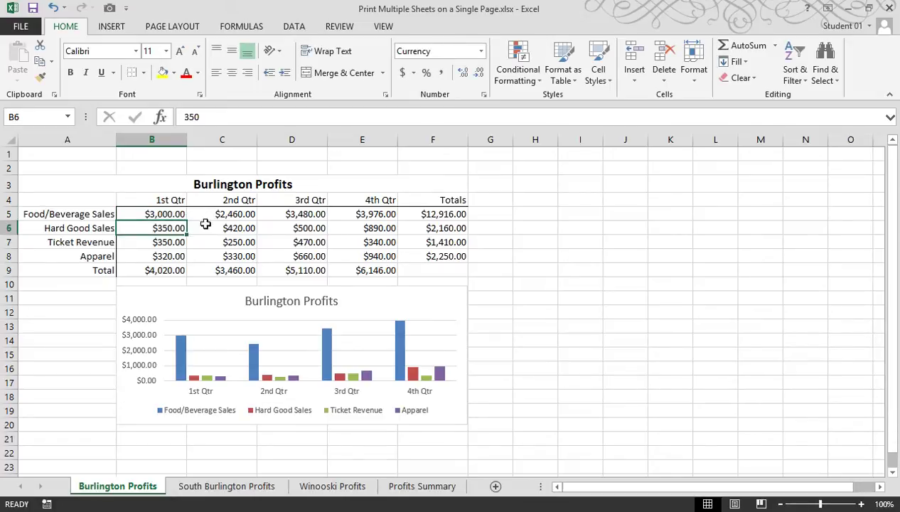
click(415, 488)
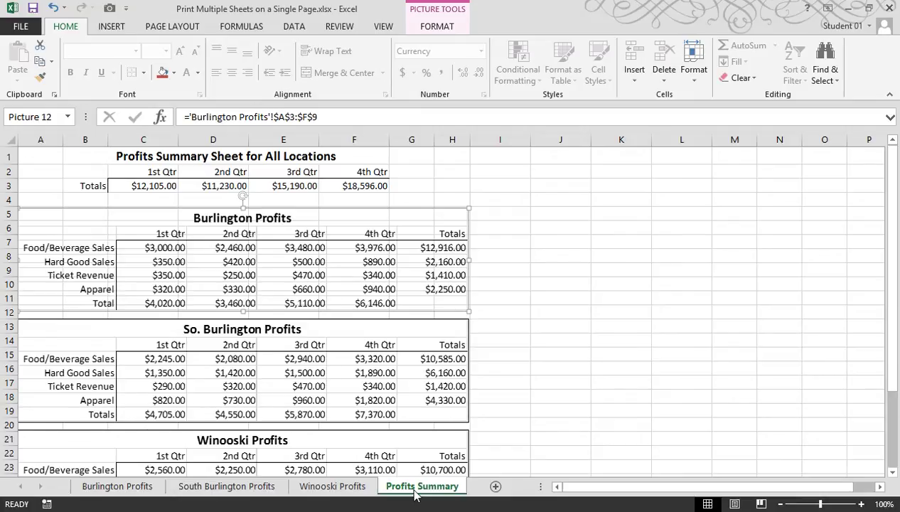
Capture the Burlington Profits chart range B10:F21 with the Camera and place it beside the table pictures on Profits Summary.
click(118, 486)
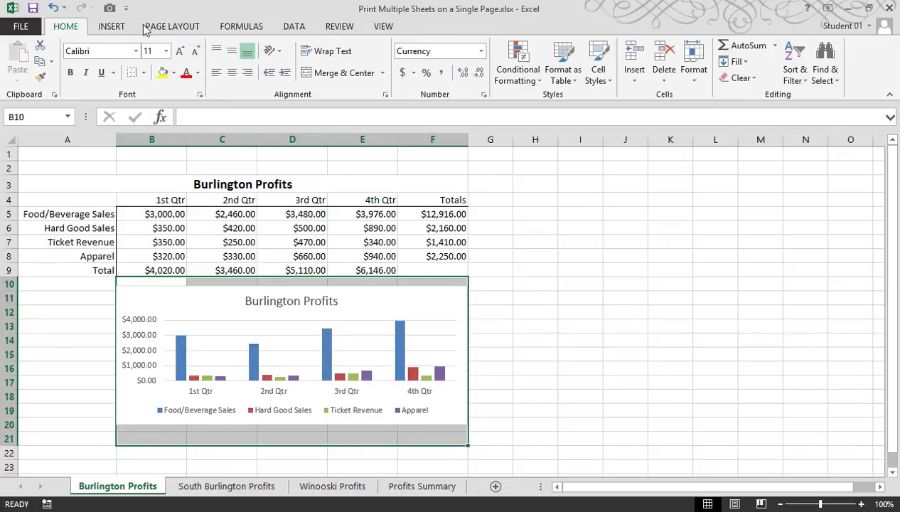
click(110, 8)
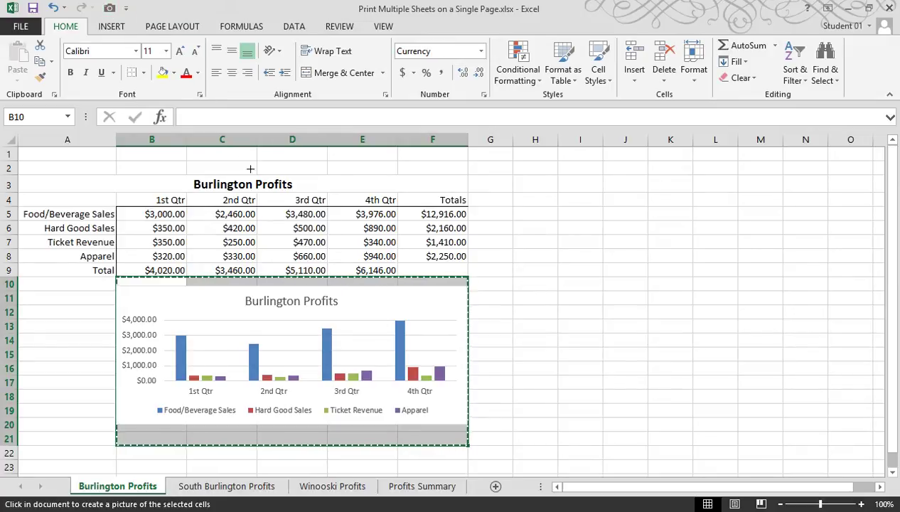
click(412, 488)
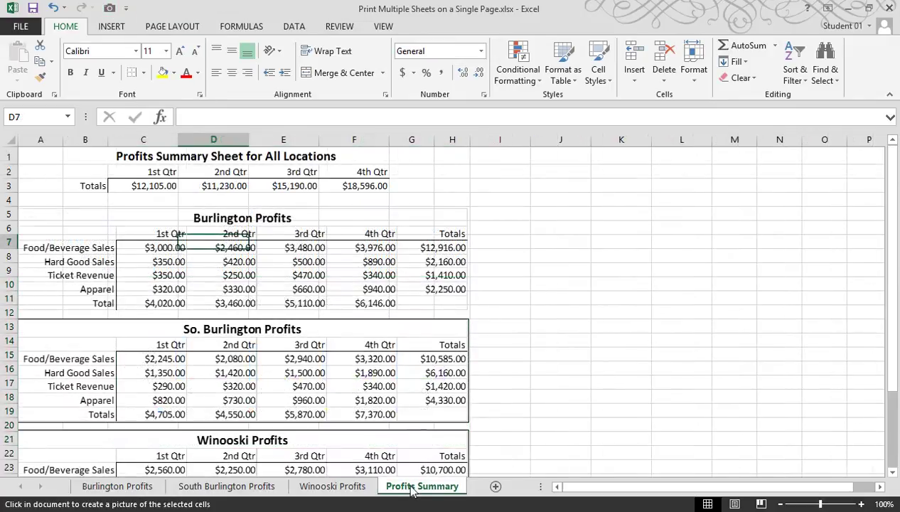
click(496, 228)
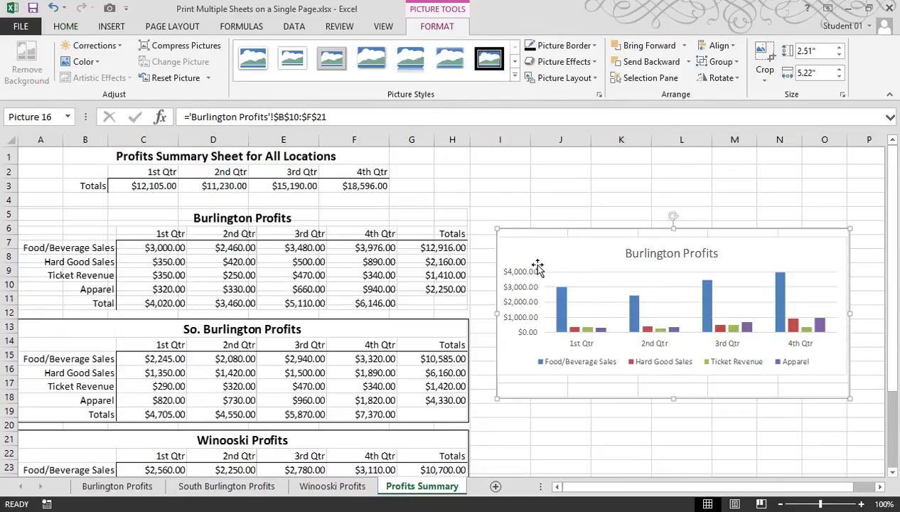
Shrink the chart picture to about 1.84" by 3.83" and position it directly beside the Burlington table picture.
drag(542, 267, 527, 231)
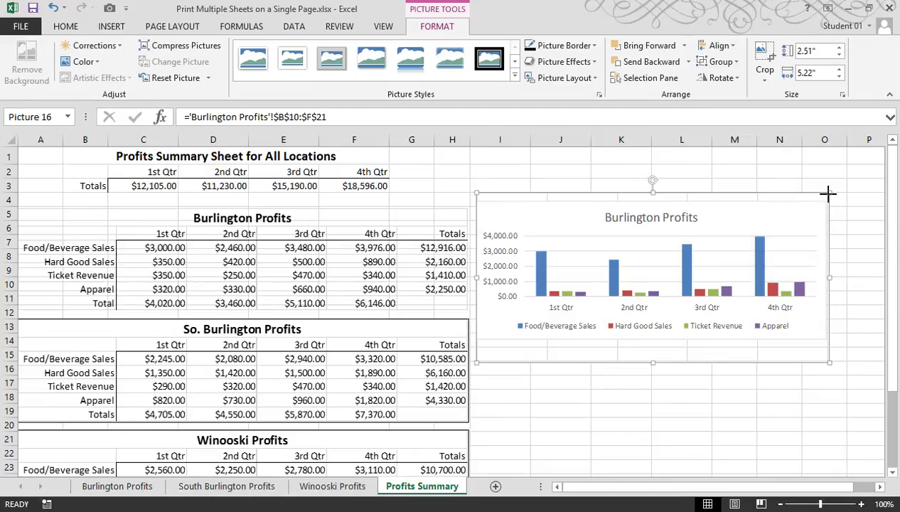
drag(828, 192, 735, 240)
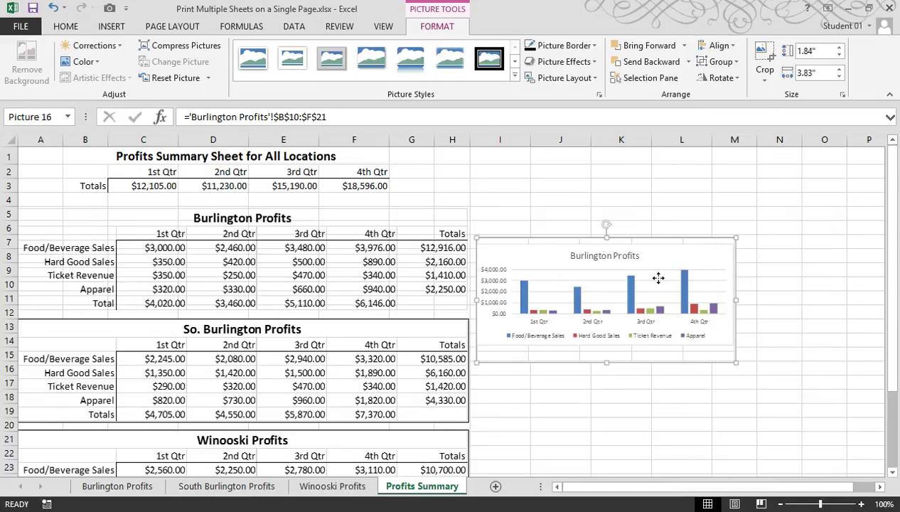
drag(659, 277, 660, 247)
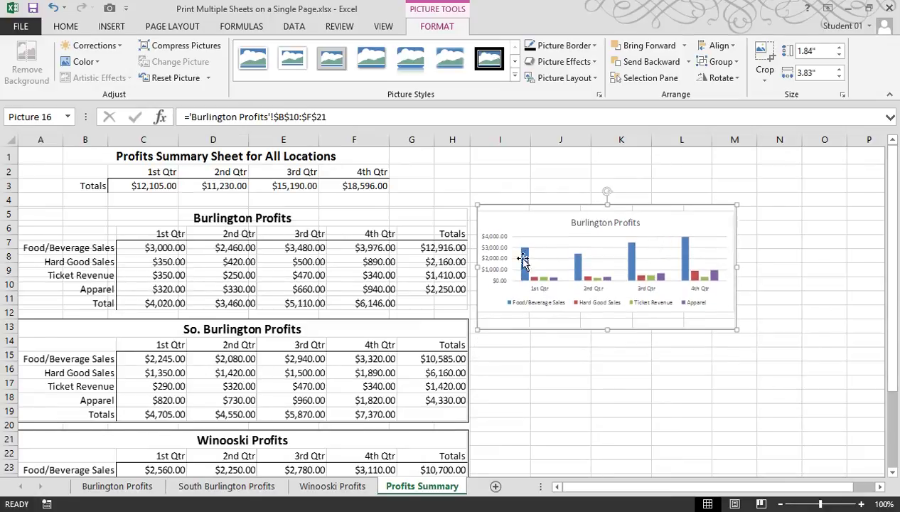
Go to the Burlington picture's source range, set 1st Qtr Apparel in B8 to 3000, and check the linked chart on Profits Summary.
double_click(168, 277)
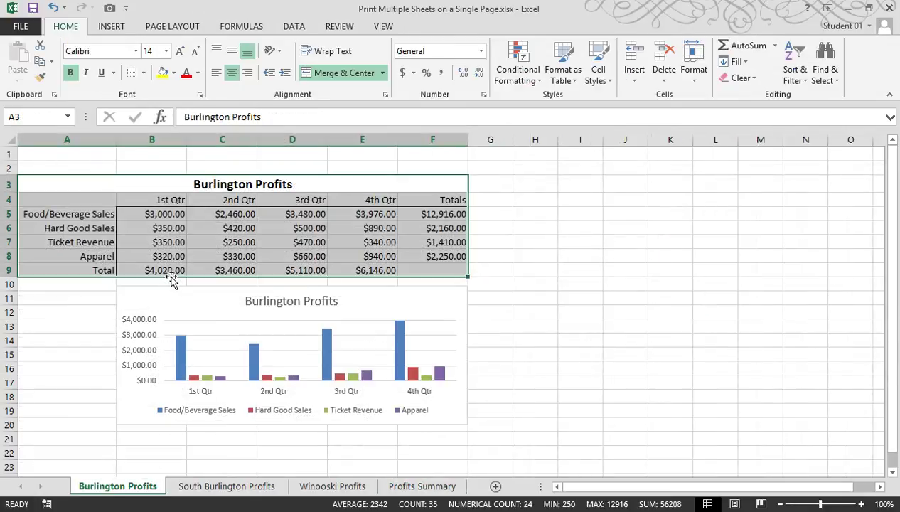
click(177, 258)
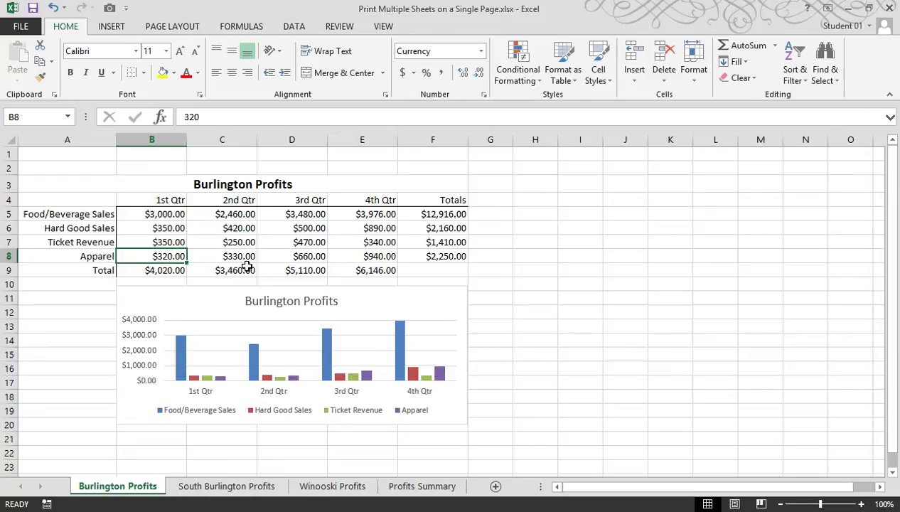
text(3000)
key(Return)
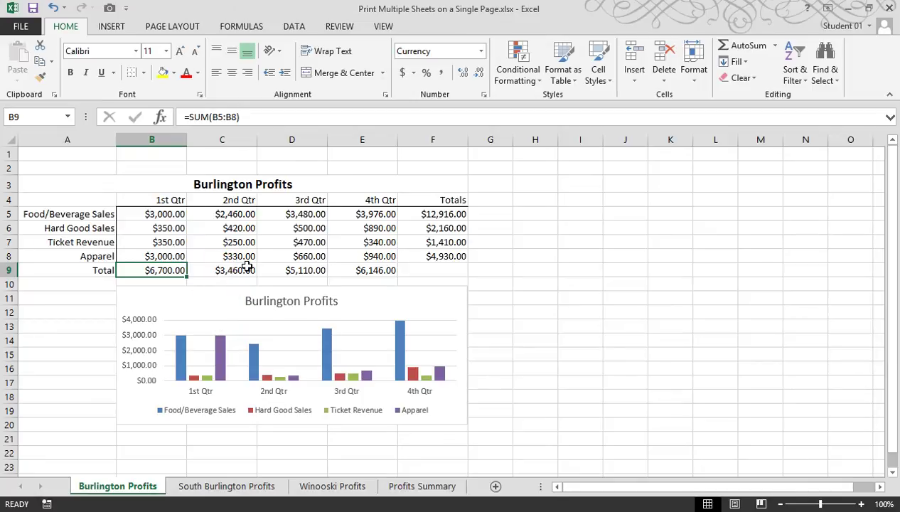
click(400, 493)
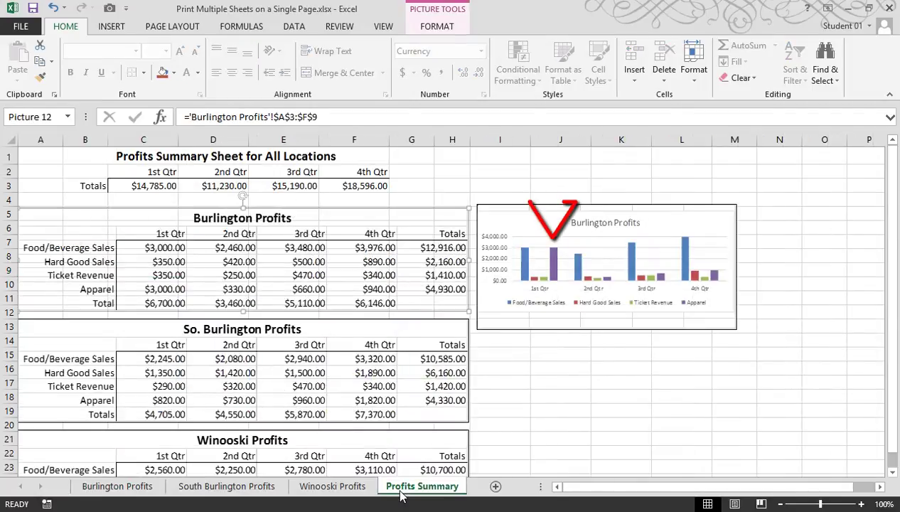